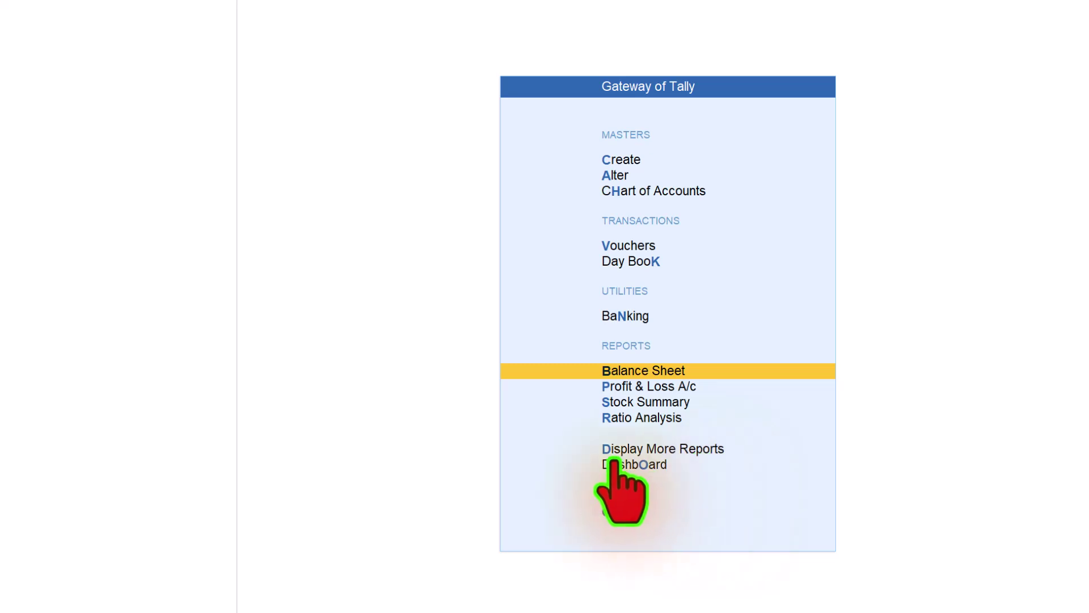
Step: Open the Ledger Outstandings report for Amar Enterprises by way of the outstandings in Statements of Accounts
click(603, 450)
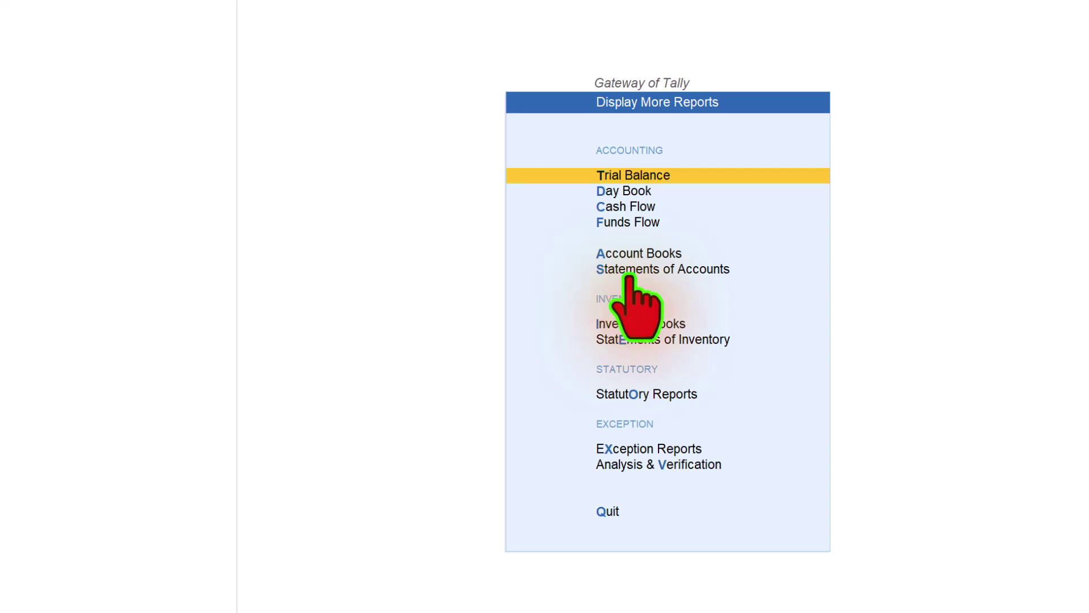
click(602, 271)
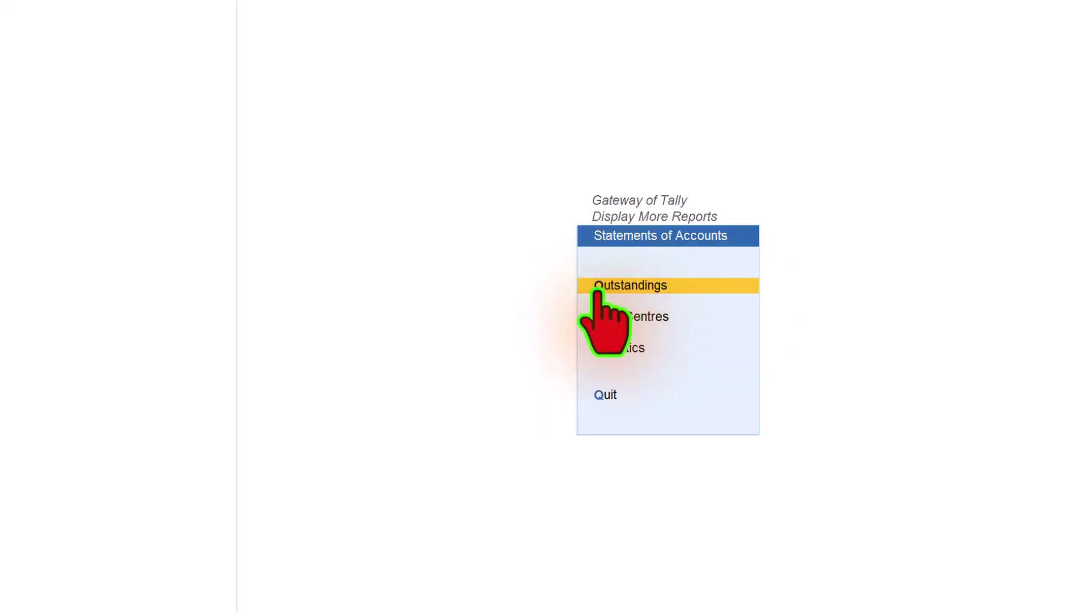
click(600, 286)
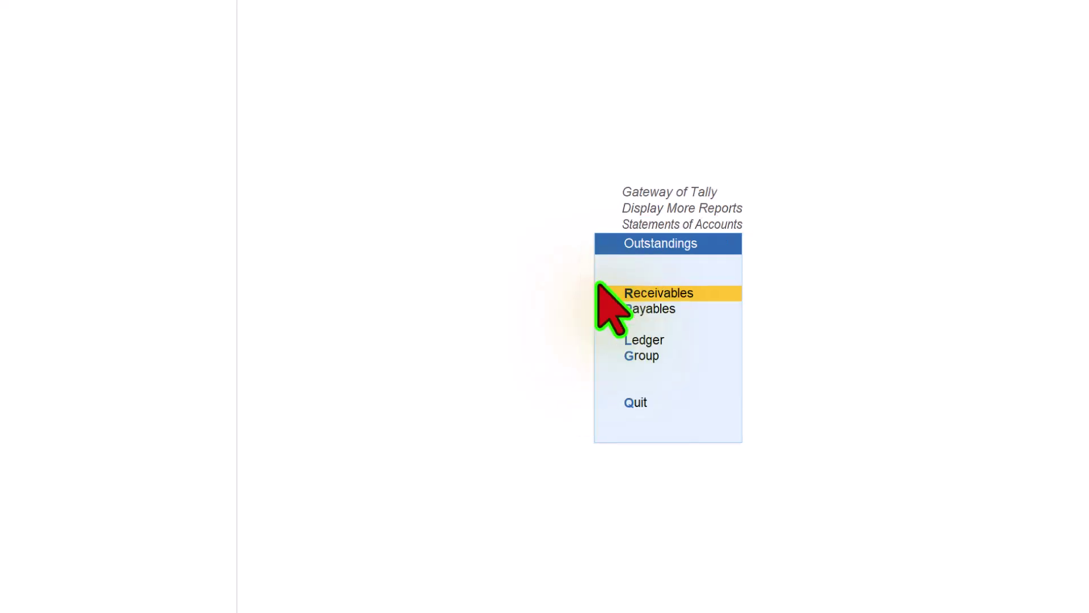
click(626, 340)
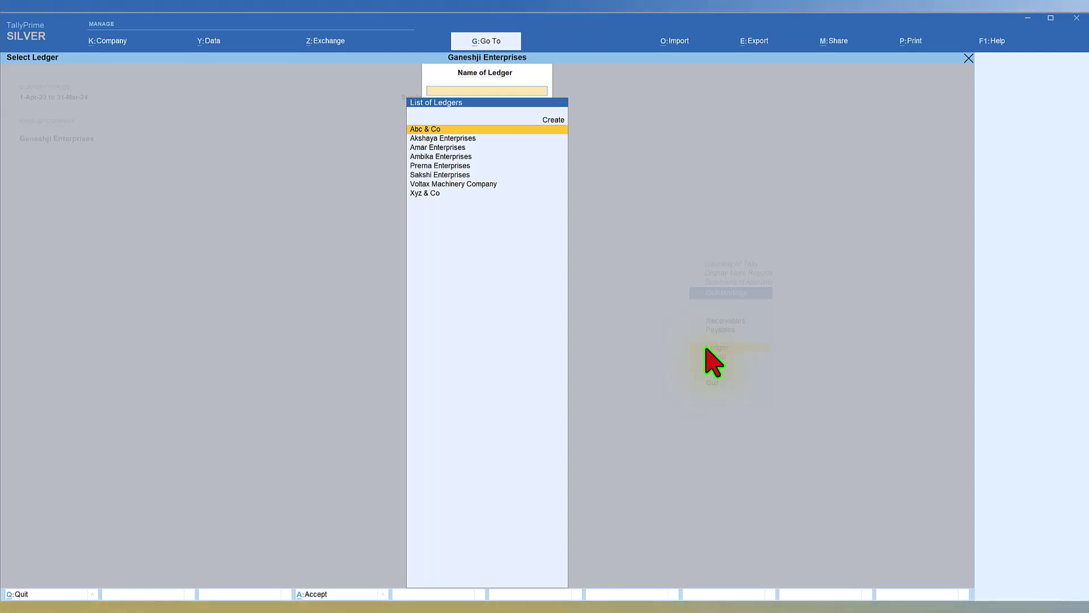
text(Am)
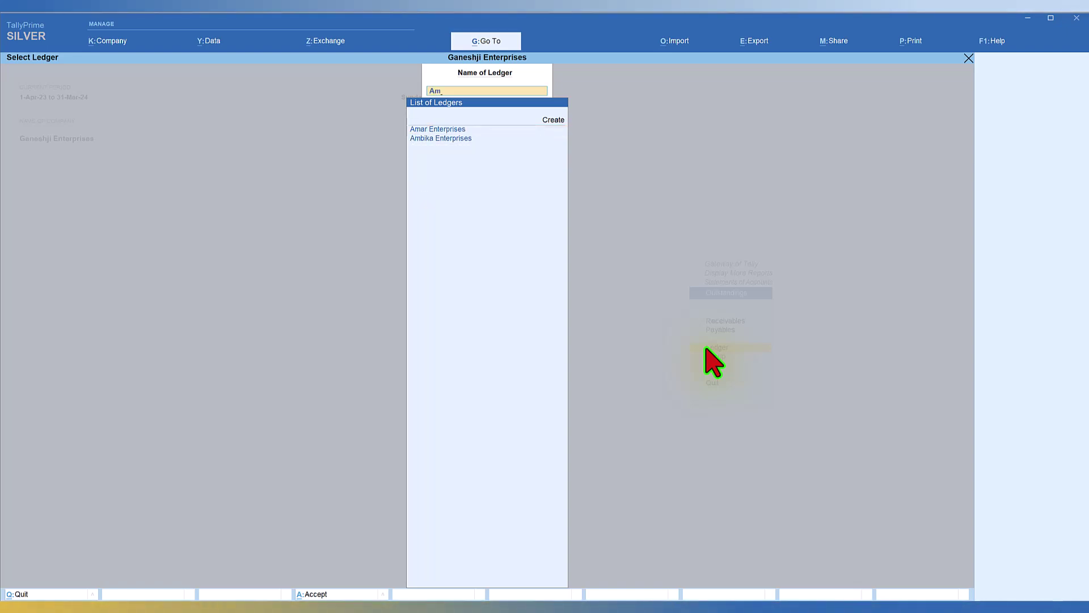
key(Return)
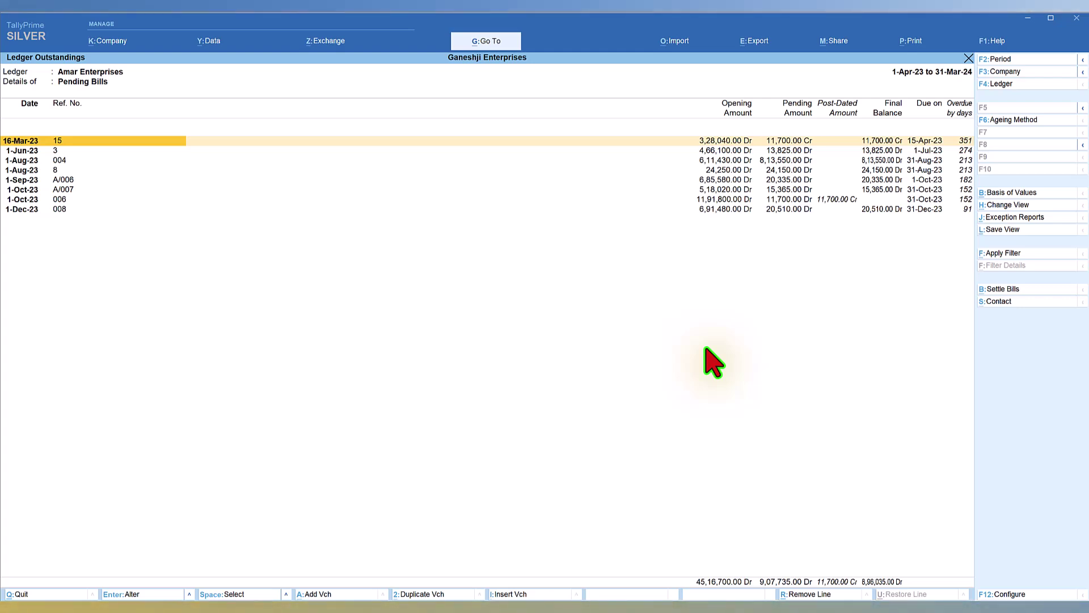
Step: Close the Ledger Outstandings report and return to the Gateway of Tally
key(Escape)
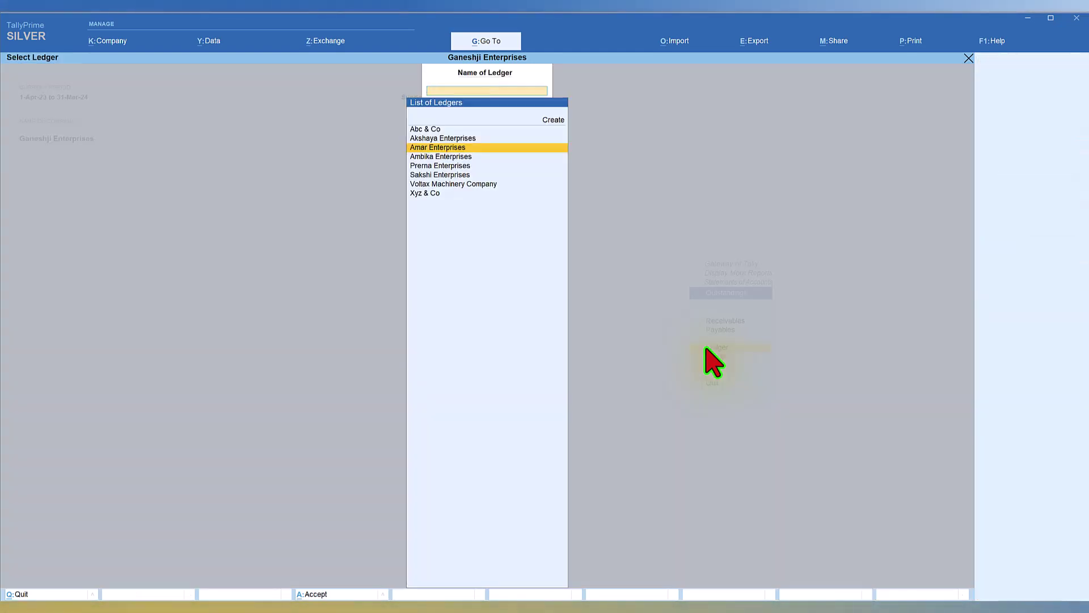
key(Escape)
key(Escape)
key(Escape)
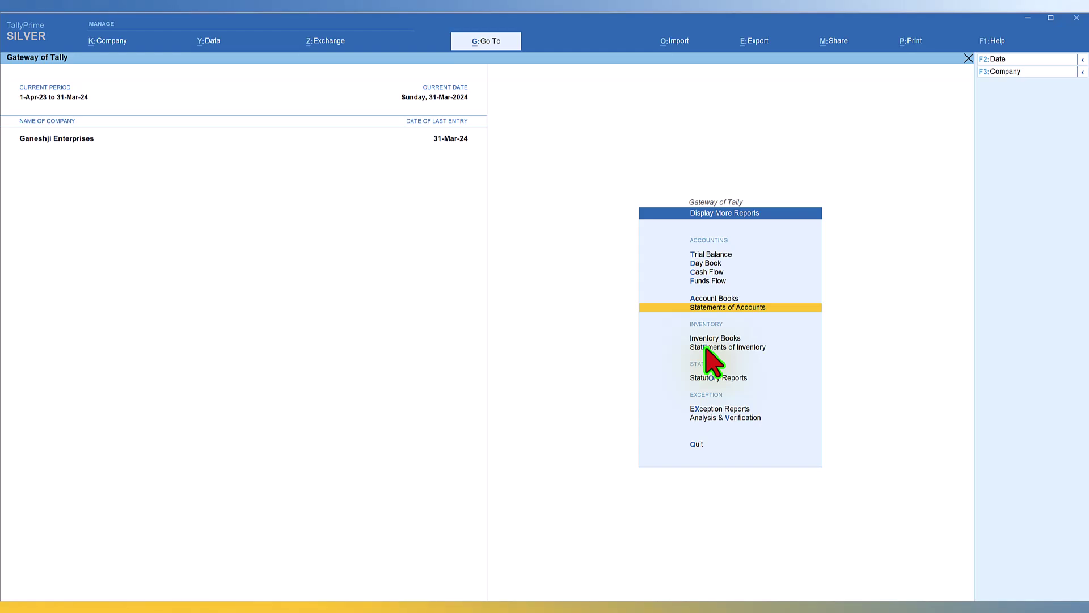
key(Escape)
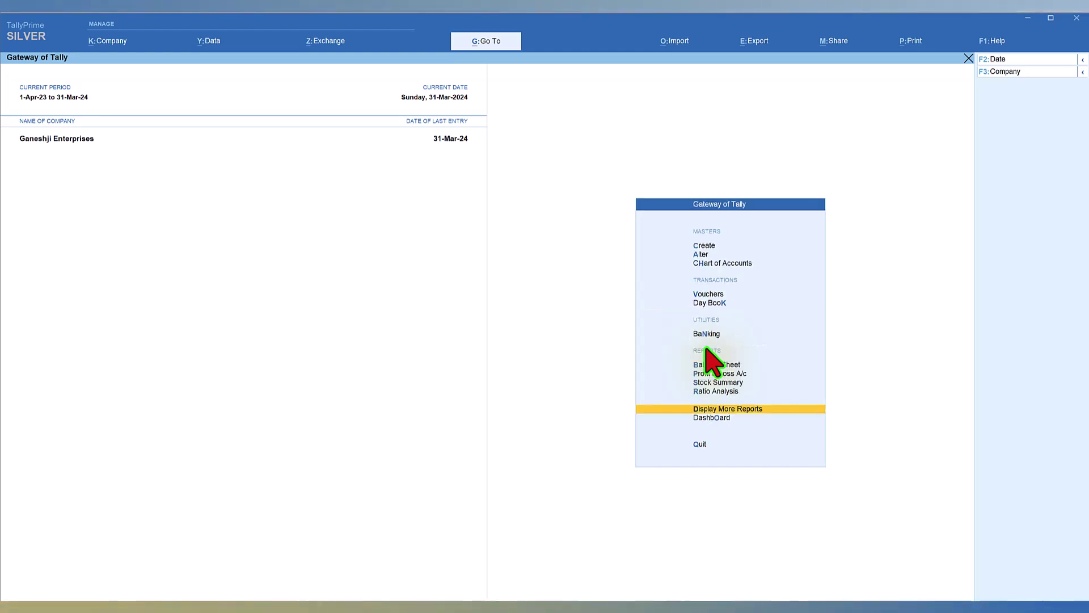
Step: Use Go To to find the Ledger Outstandings report with "Out" and open it for Amar Enterprises
click(474, 44)
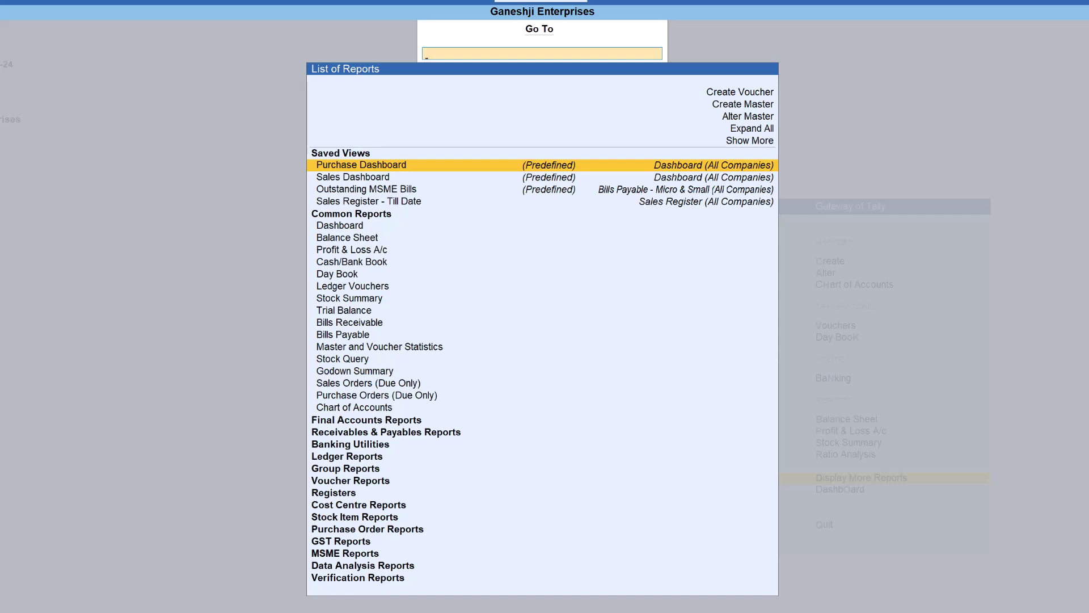
text(Out)
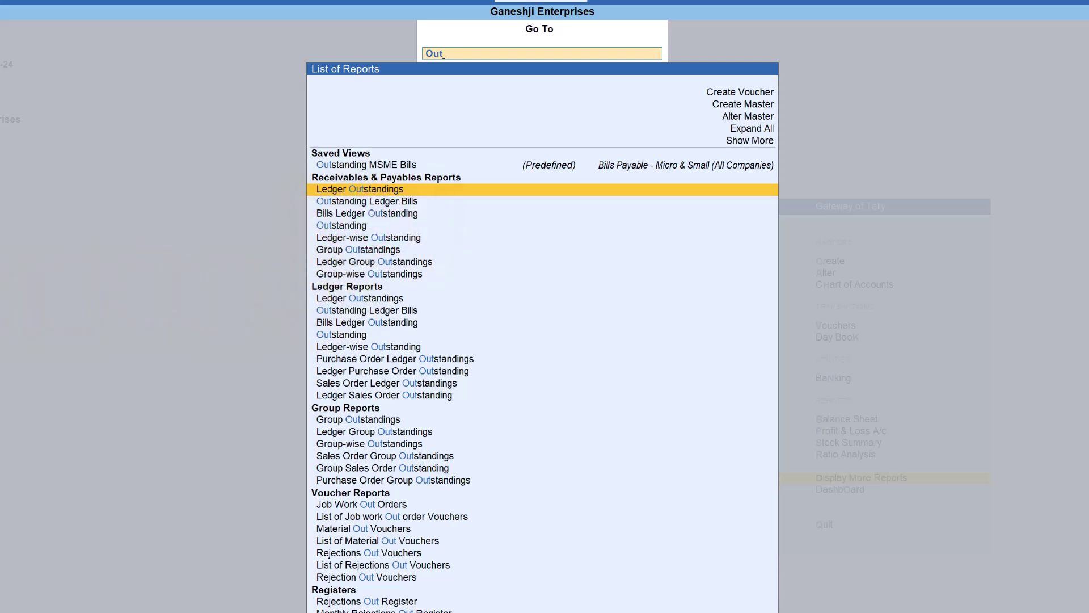
key(Return)
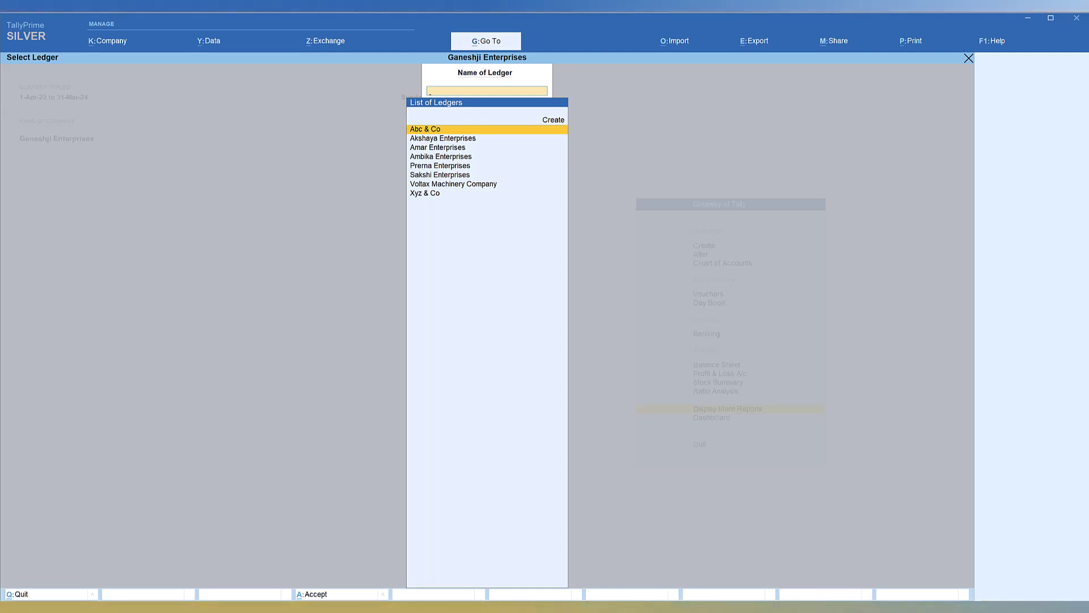
key(Down)
key(Down)
key(Return)
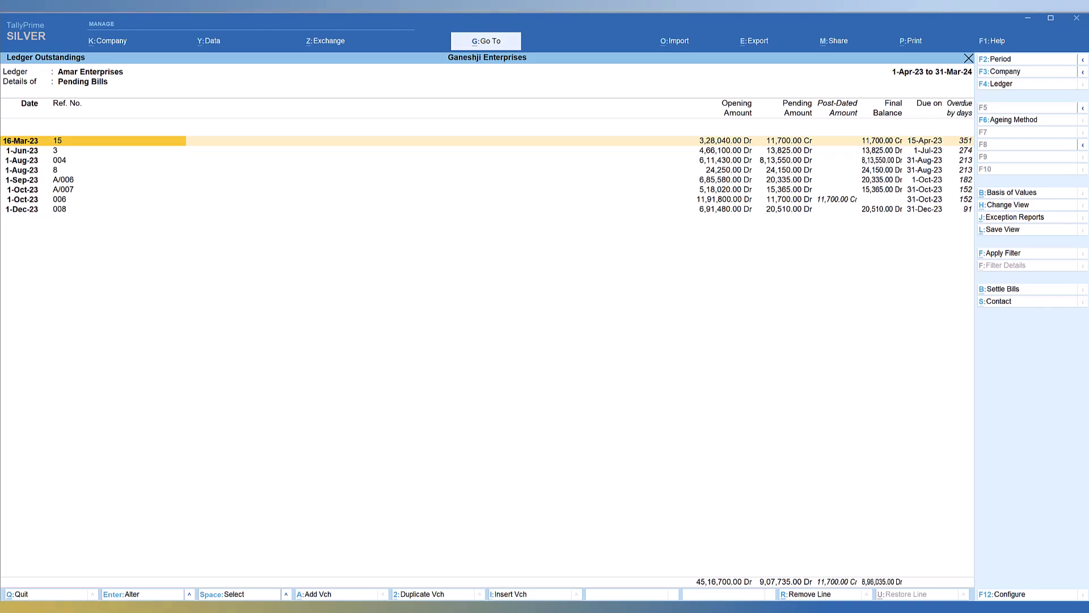
Step: Use Go To to open the Trial Balance directly from the Ledger Outstandings report
click(476, 47)
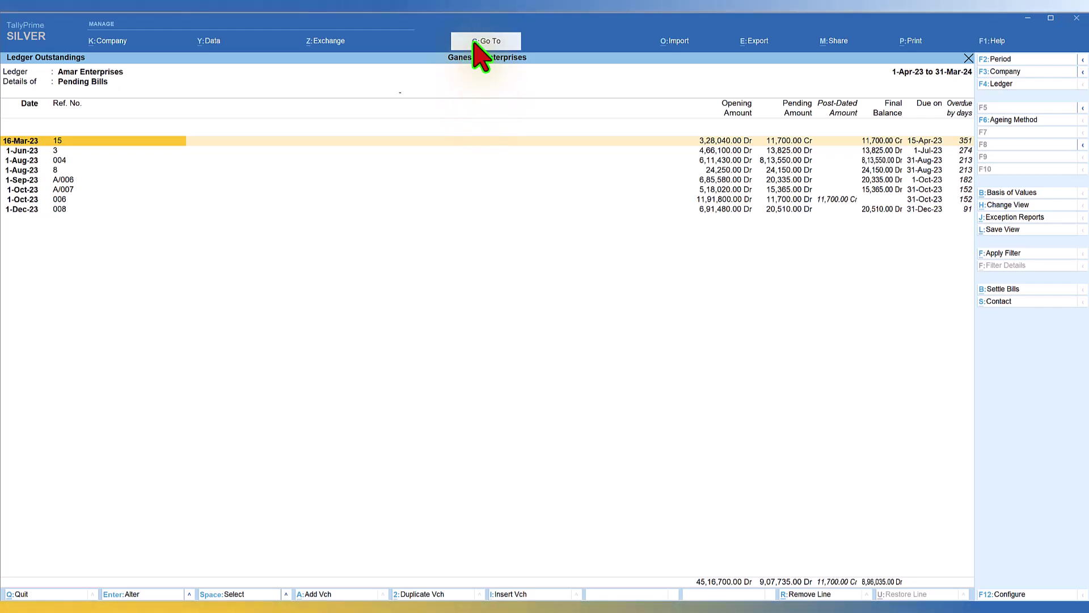
text(Trial)
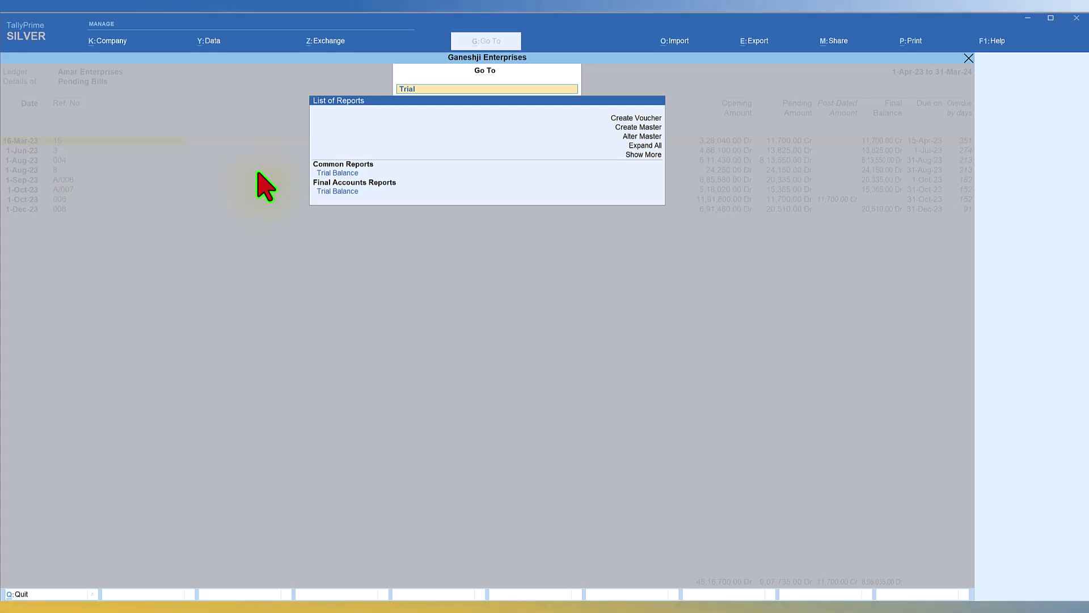
click(351, 173)
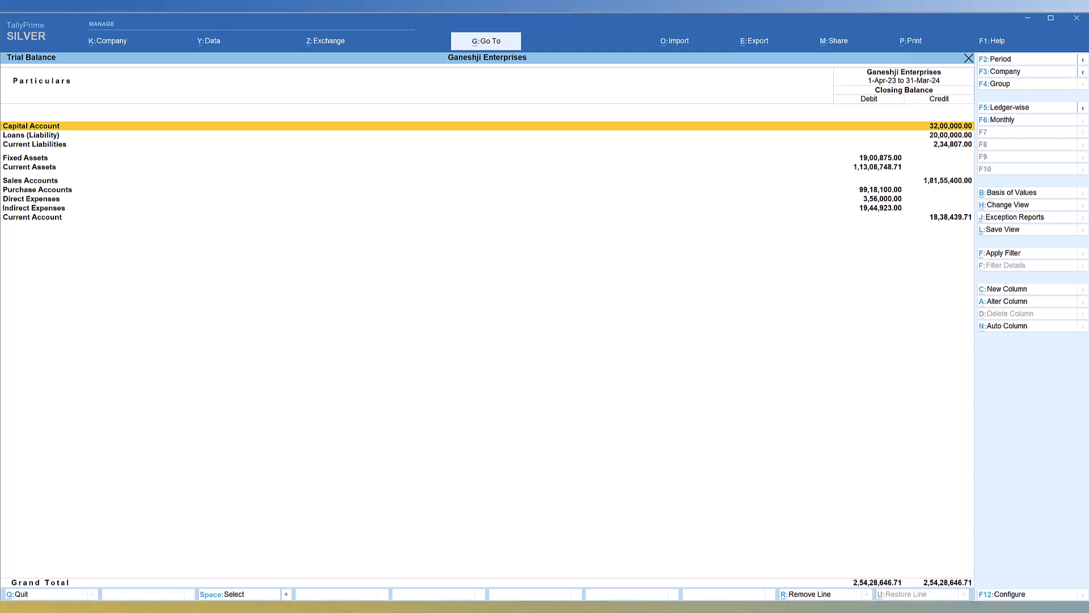
Step: Use Go To to open the Cash/Bank Book directly from the Trial Balance
key(alt)
key(alt+g)
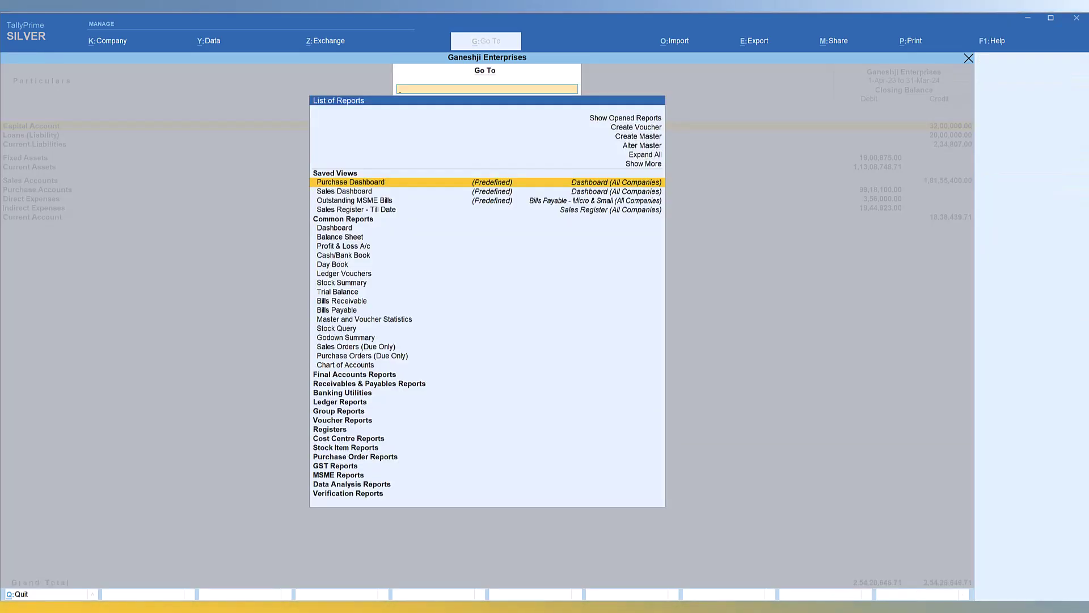
text(ca)
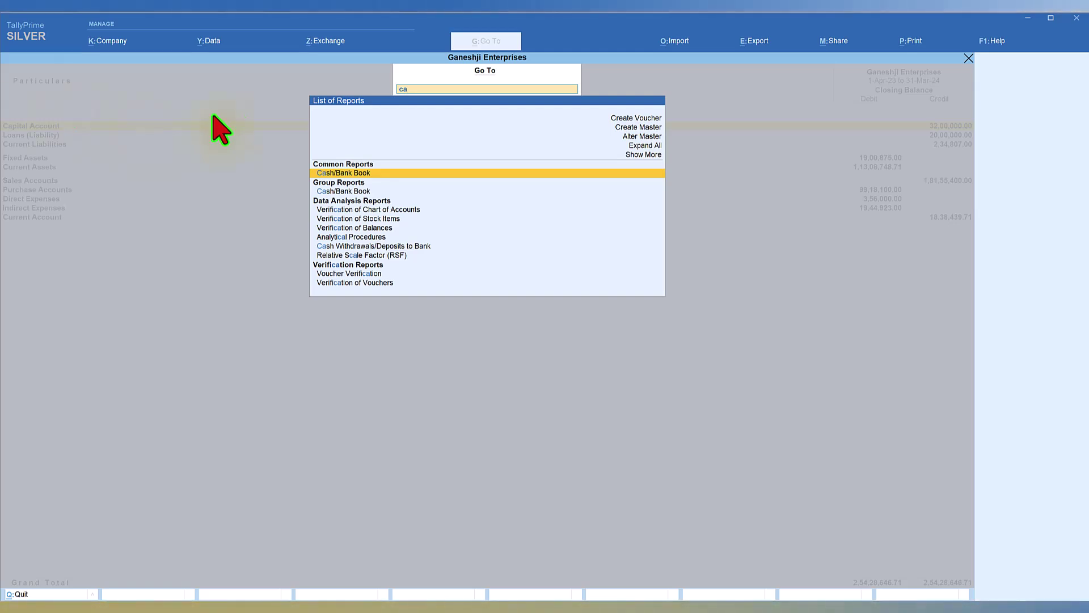
key(Return)
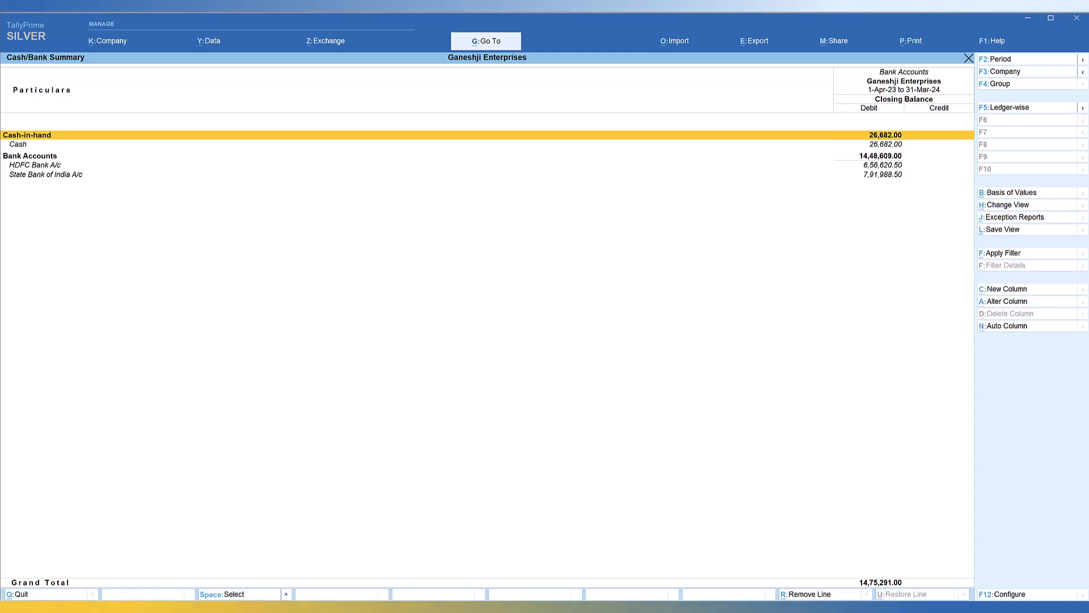
Step: Use Go To to open the Profit & Loss A/c directly from the Cash/Bank Summary
click(474, 43)
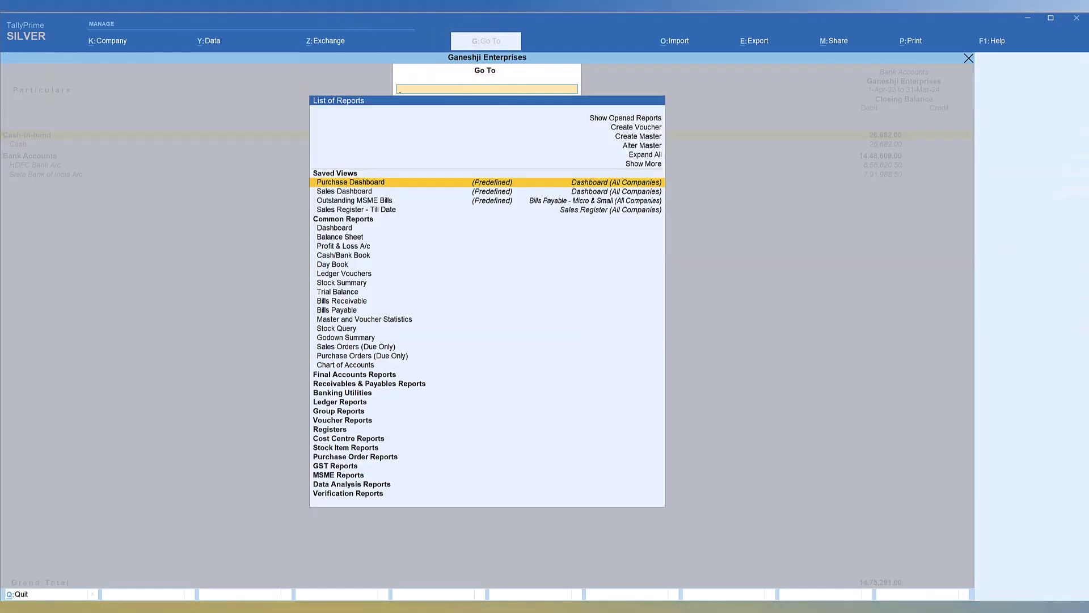
text(Prof)
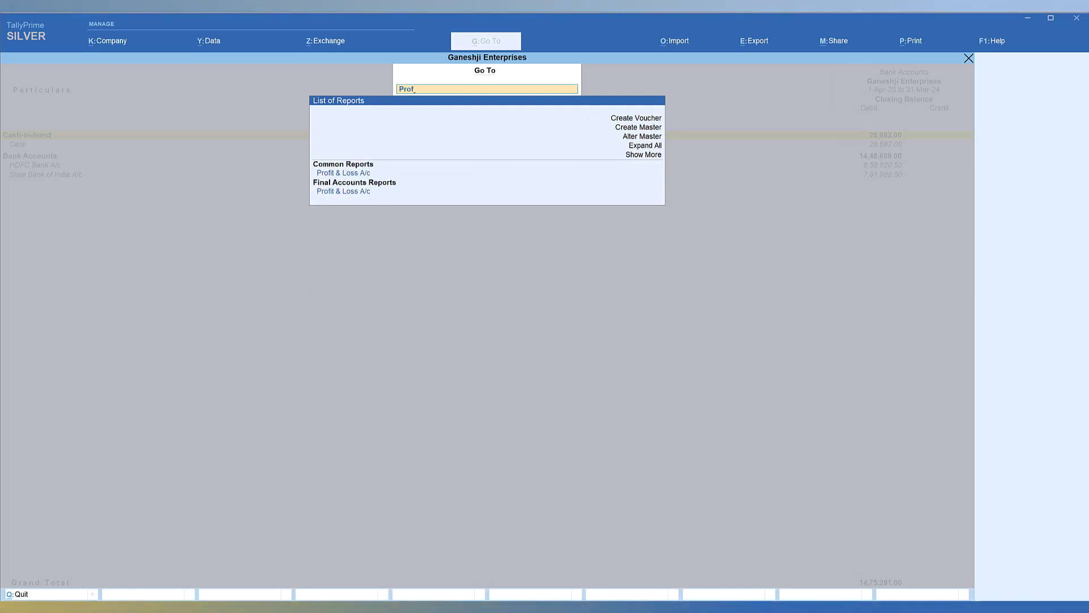
key(Return)
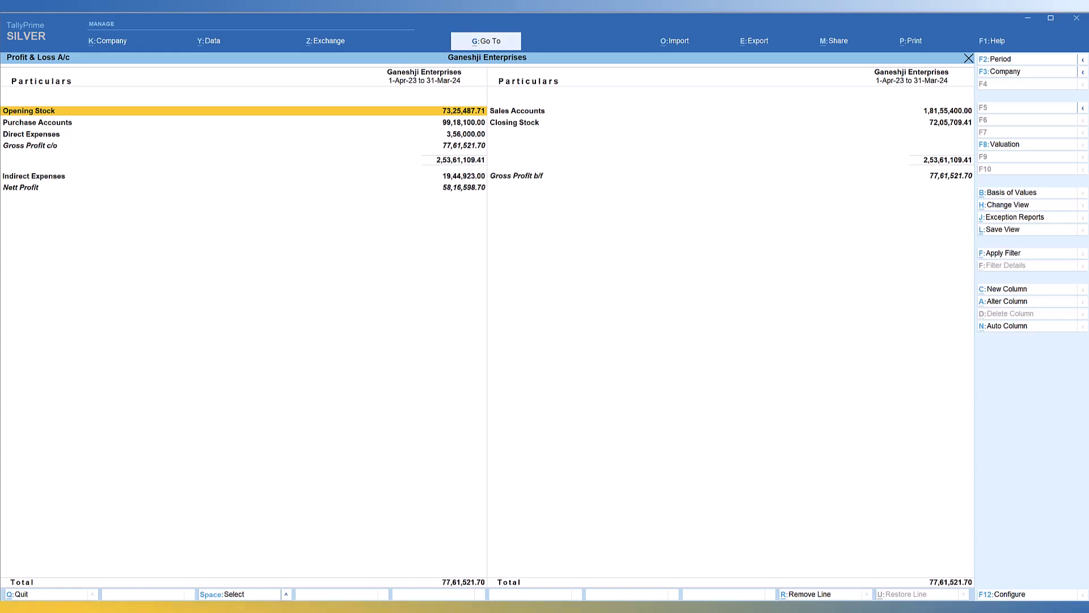
Step: Show the list of opened reports in Go To, look through it, and switch back to Ledger Outstandings for Amar Enterprises
click(484, 41)
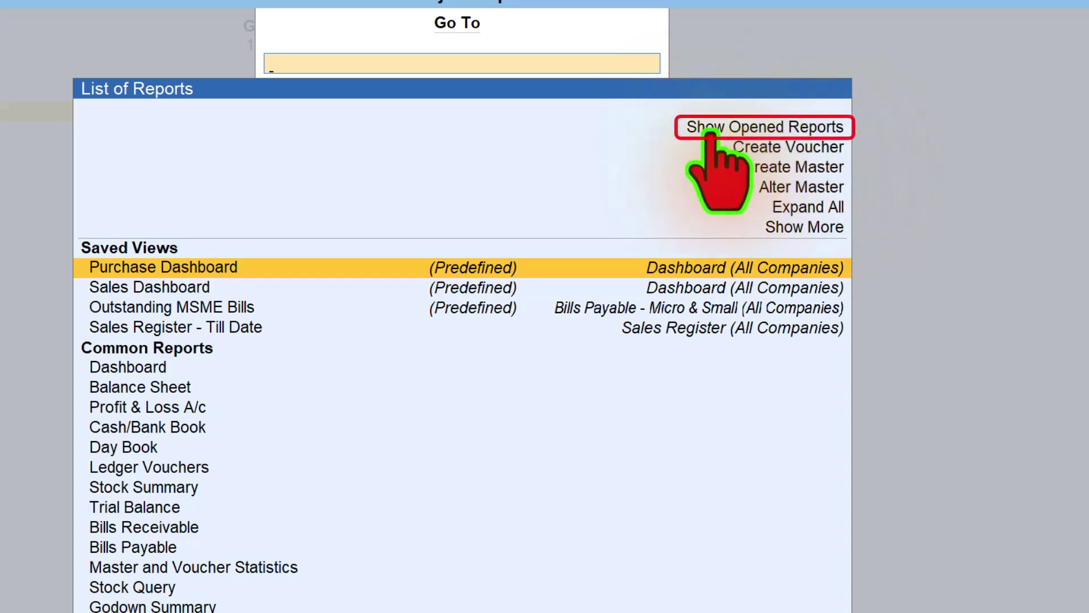
click(763, 127)
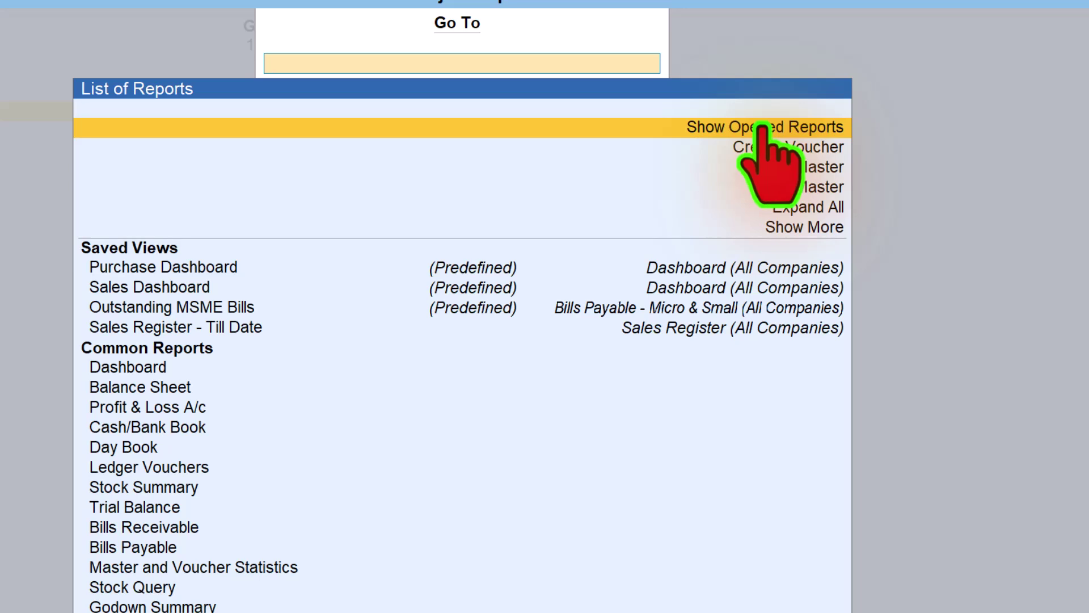
click(763, 127)
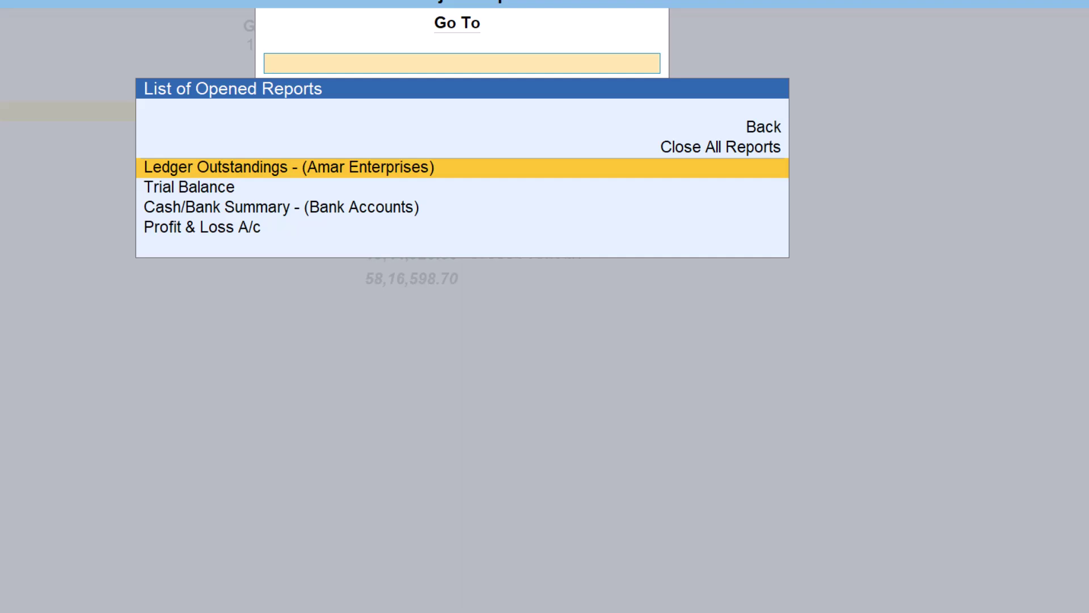
key(Down)
key(Down)
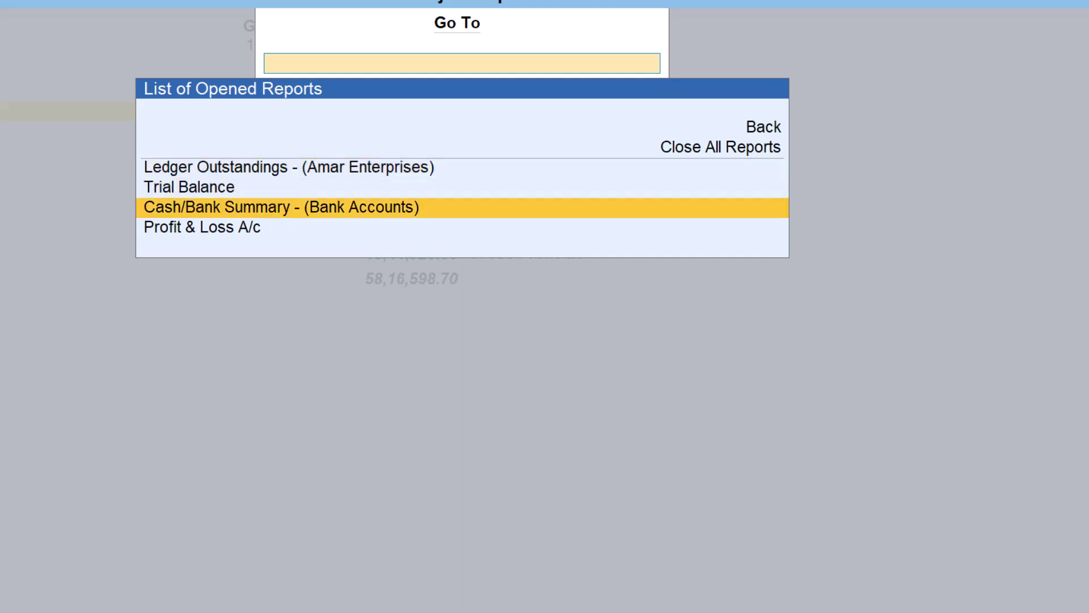
key(Down)
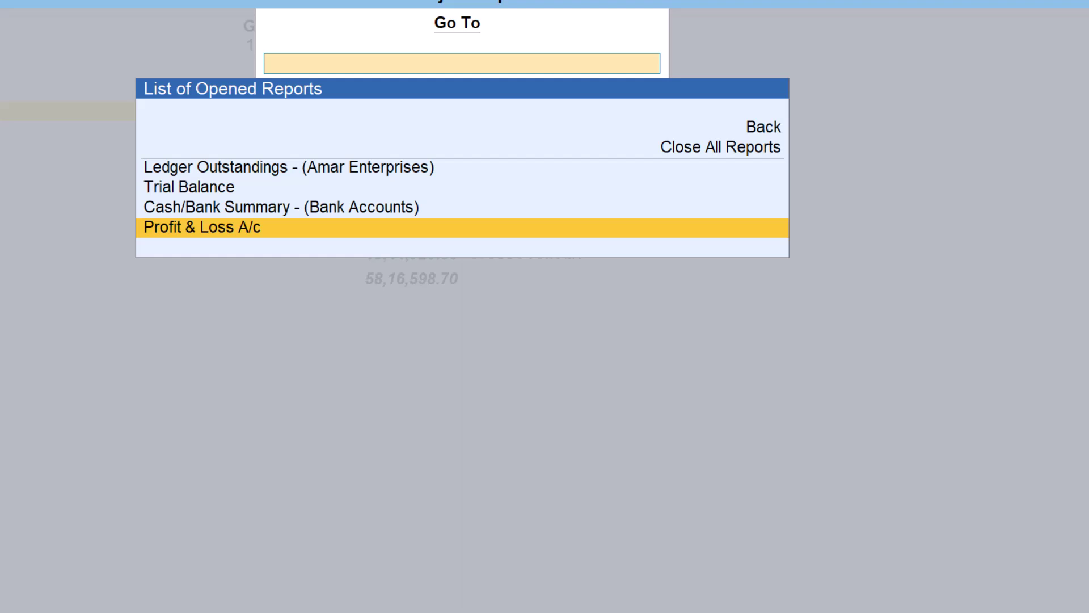
key(Up)
key(Up)
key(Up)
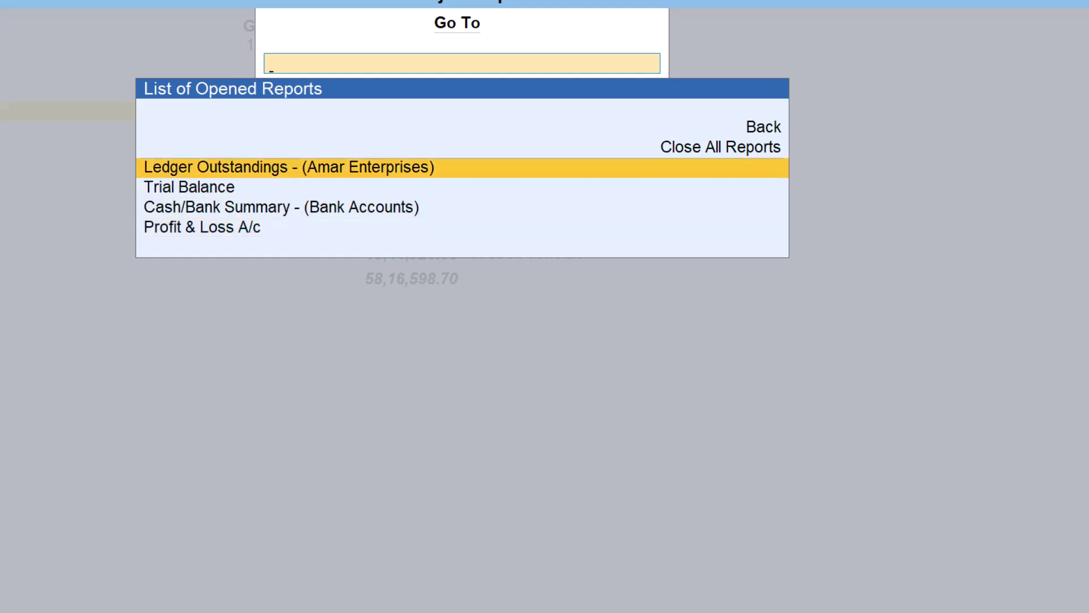
key(Return)
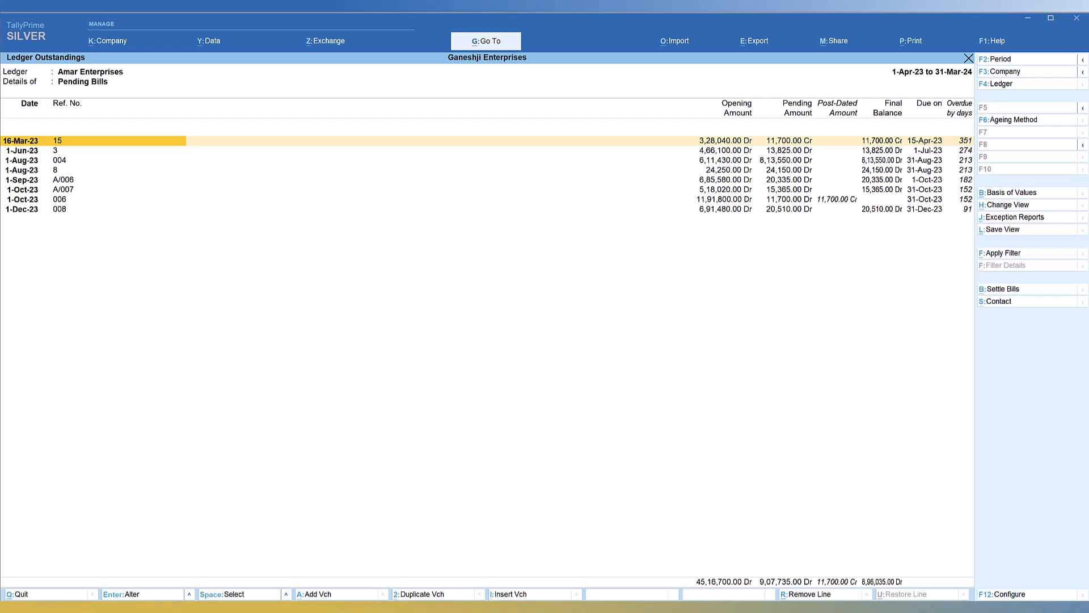
Step: Close the Ledger Outstandings report and open the Sales Register by way of Account Books in Display More Reports
key(Escape)
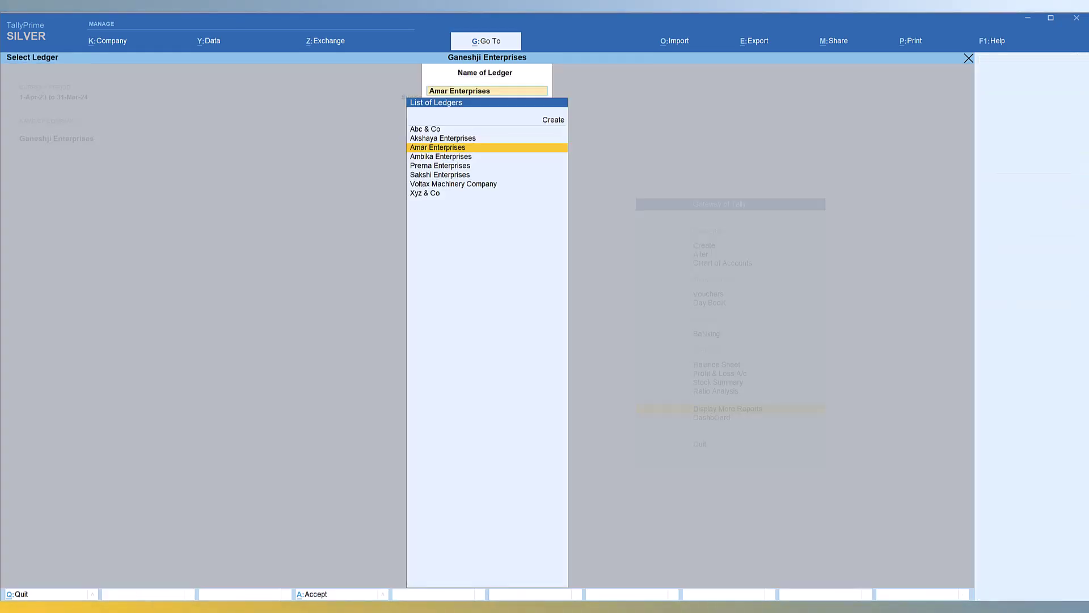
key(Escape)
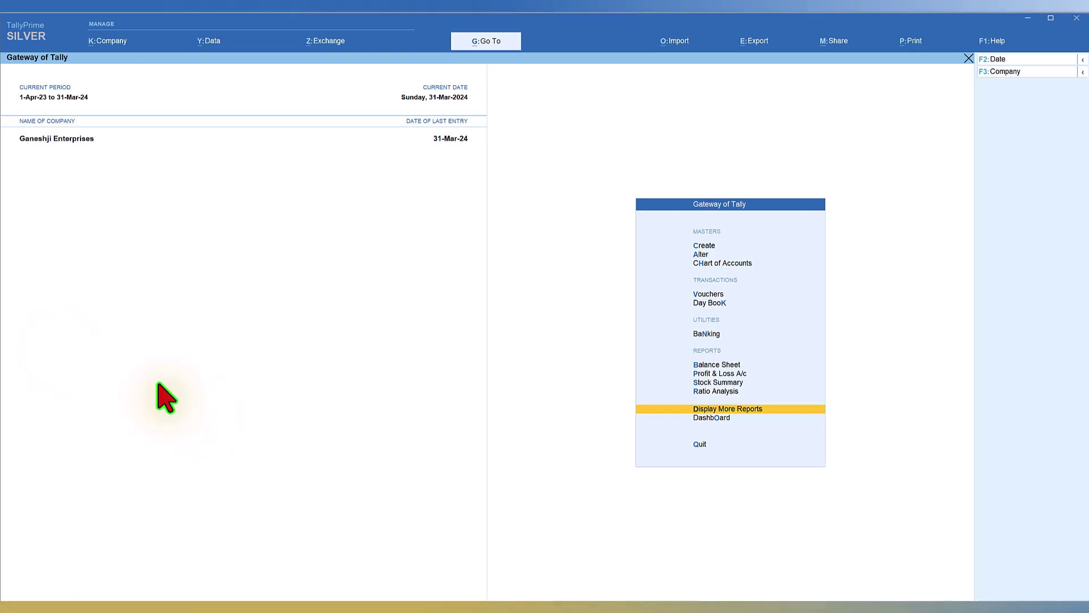
click(696, 408)
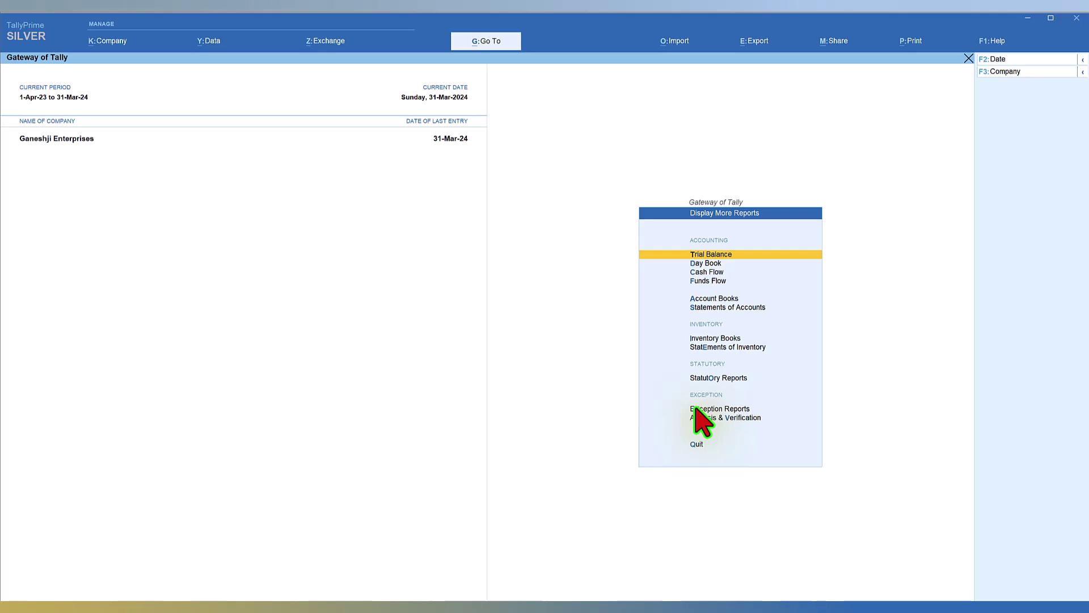
click(694, 299)
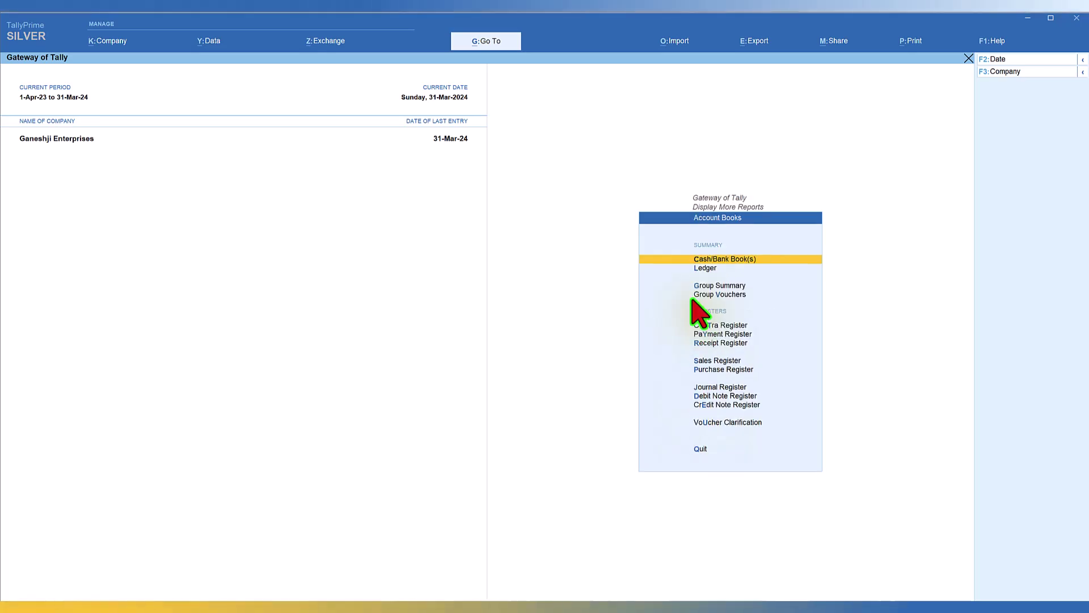
click(696, 361)
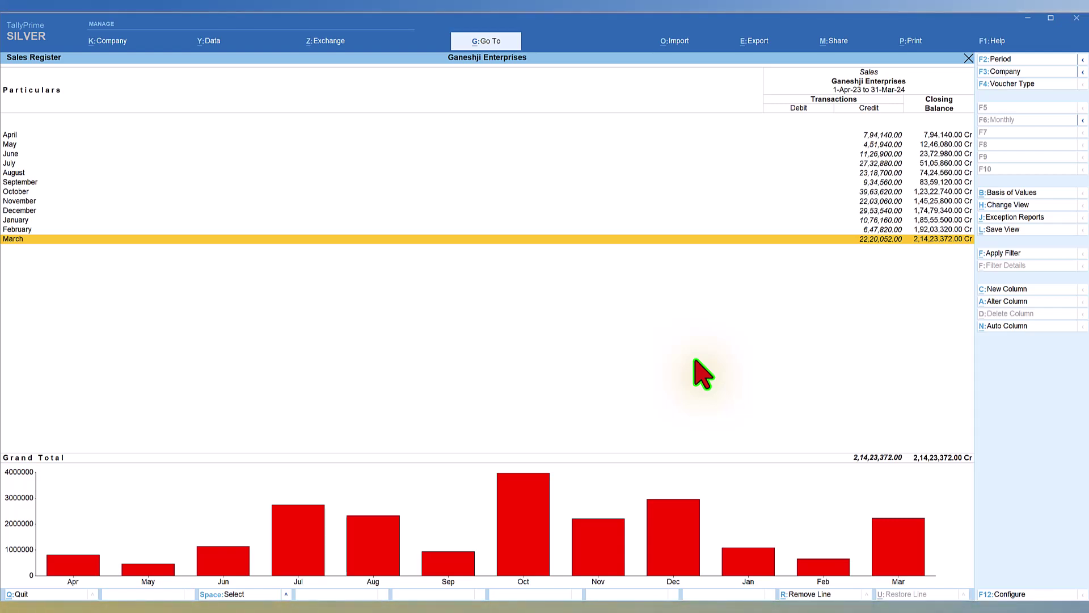
Step: Close the Sales Register and return to the Gateway of Tally
key(Escape)
key(Escape)
key(Escape)
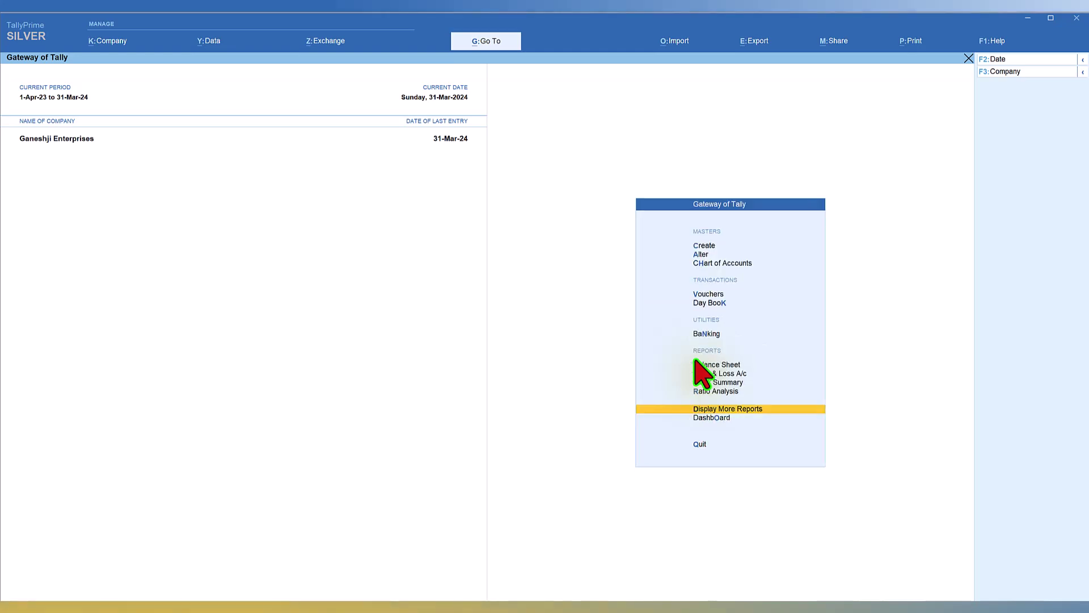
Step: Use Go To to find "Sales Re" and open the Sales Register from the Registers group
click(480, 62)
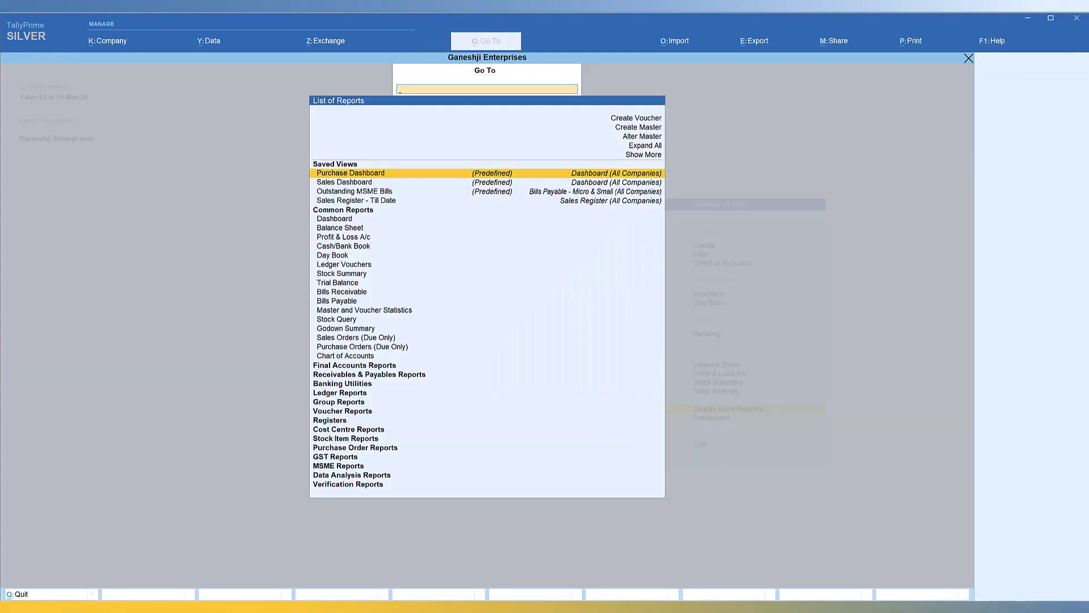
text(Sales Re)
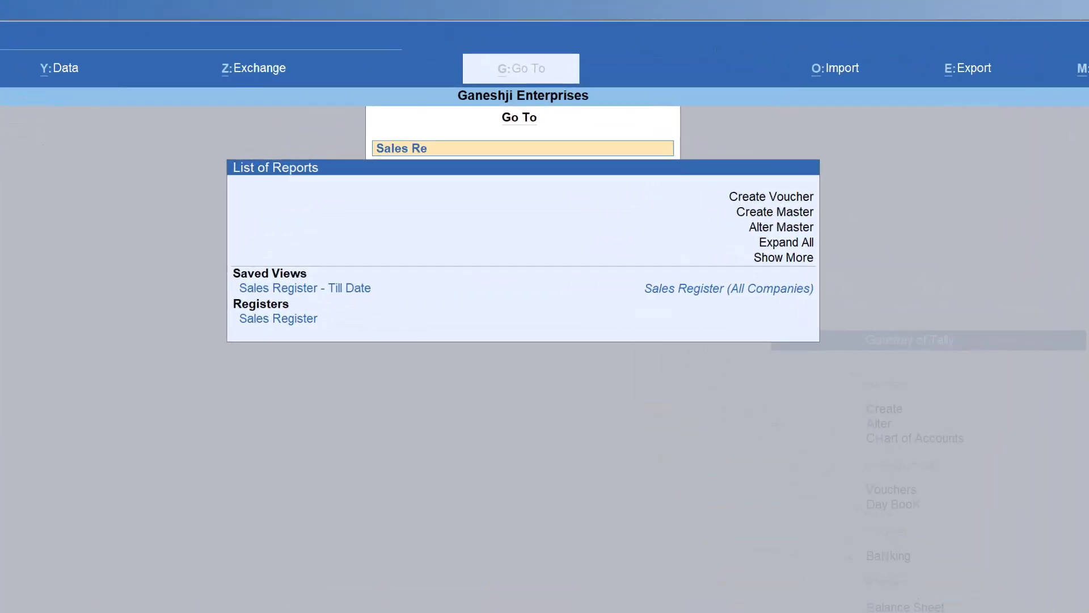
click(284, 319)
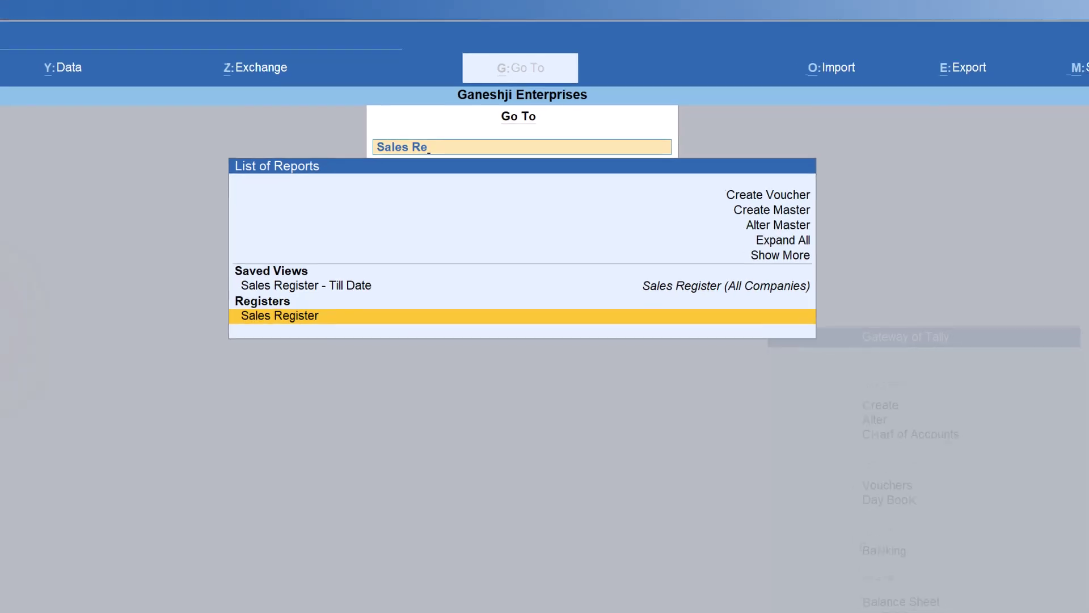
key(Return)
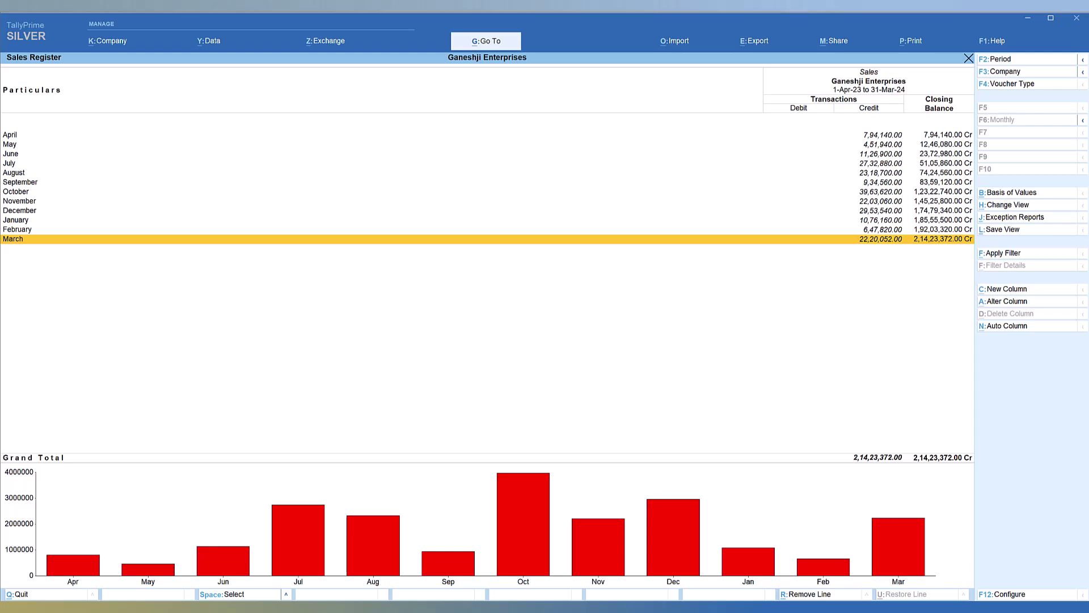
Step: Bring up the Go To list of reports over the Sales Register
click(489, 42)
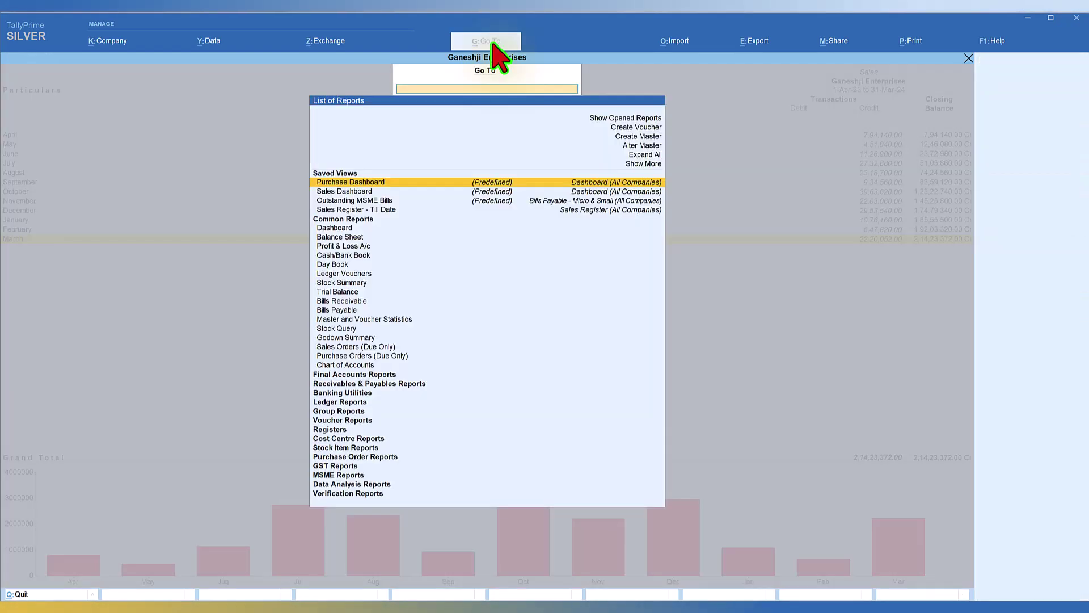